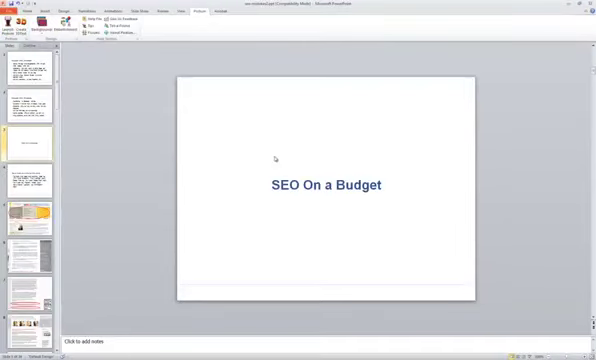
# Bring up Podium's background library beside the SEO On a Budget deck.
pyautogui.hotkey('alt', 'Tab')
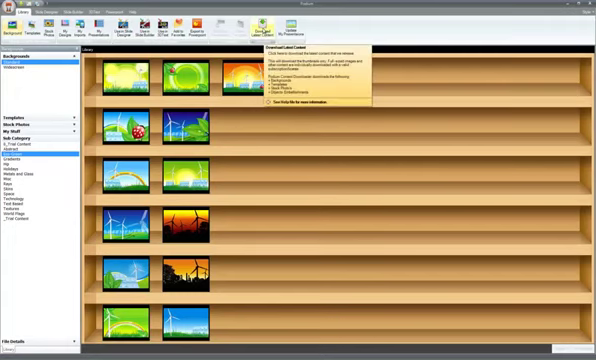
# Download the latest library content and browse the background sub-categories.
pyautogui.click(262, 30)
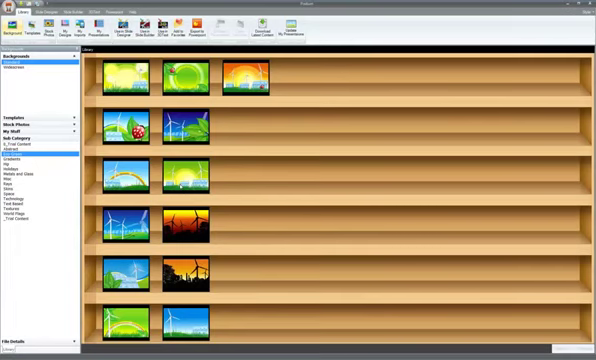
pyautogui.click(12, 160)
pyautogui.click(12, 166)
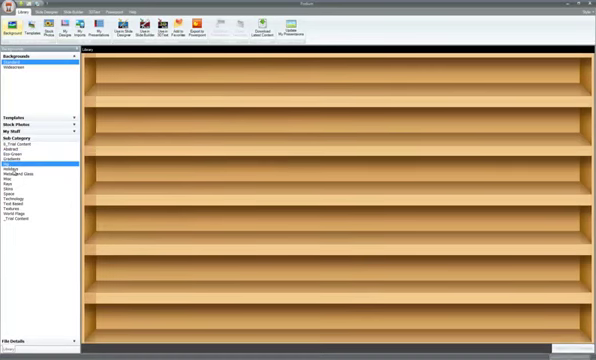
pyautogui.click(14, 171)
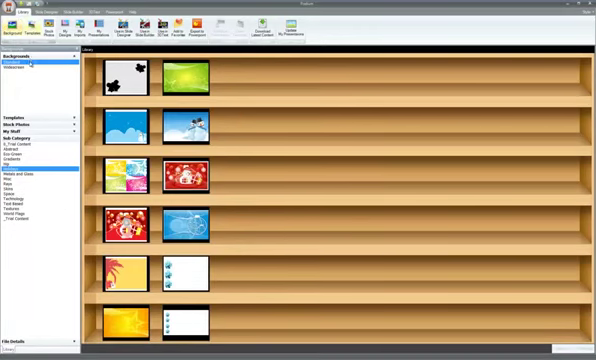
# Filter the widescreen backgrounds down to the Abstract bokeh category.
pyautogui.click(12, 67)
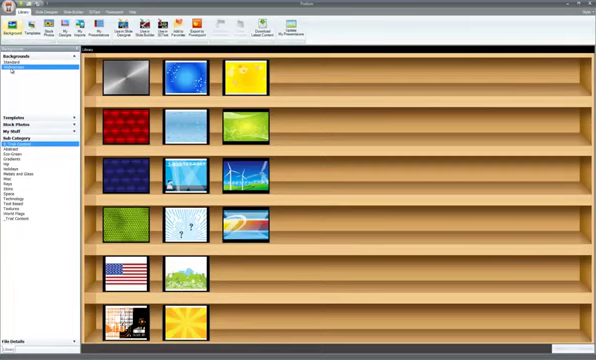
pyautogui.click(12, 70)
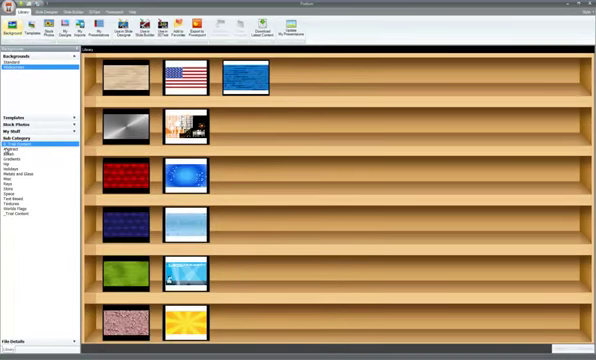
pyautogui.click(12, 152)
pyautogui.click(12, 163)
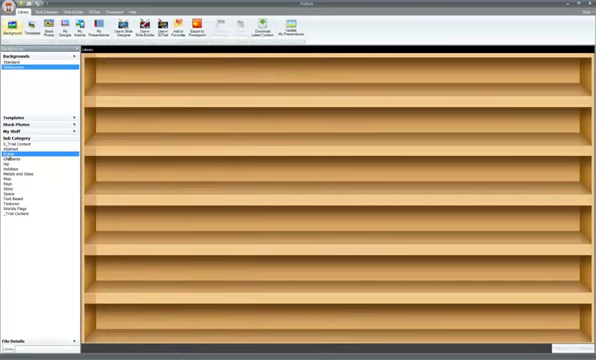
pyautogui.click(12, 158)
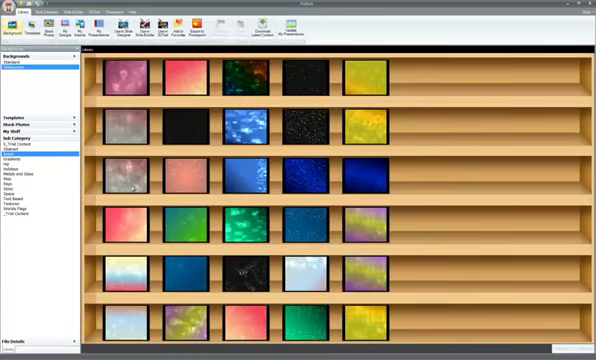
# Browse the 2011, 2012 and 2013 template collections, ending on 2011 Business.
pyautogui.click(30, 24)
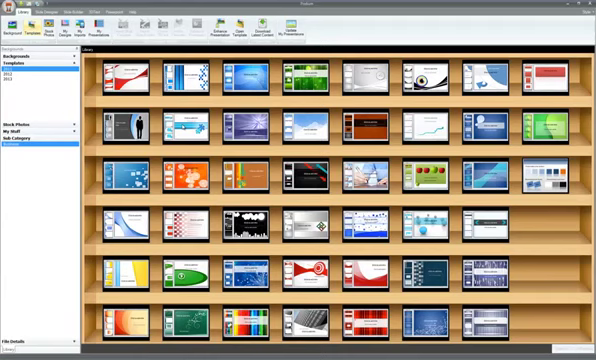
pyautogui.click(8, 79)
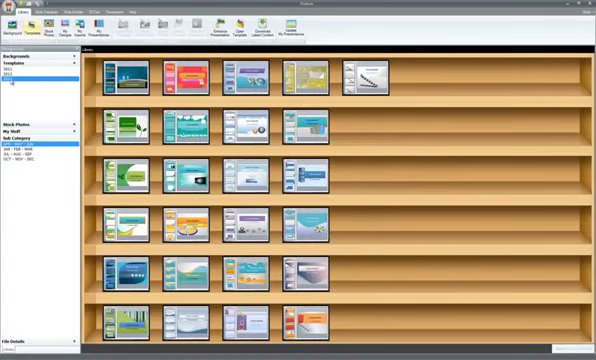
pyautogui.click(10, 71)
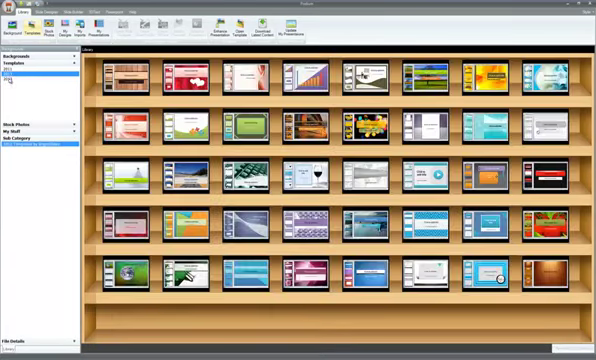
pyautogui.click(13, 79)
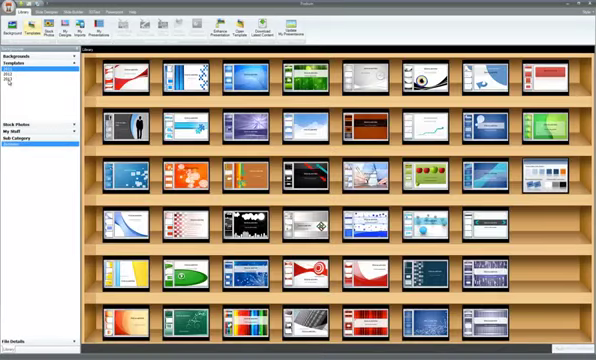
pyautogui.click(15, 82)
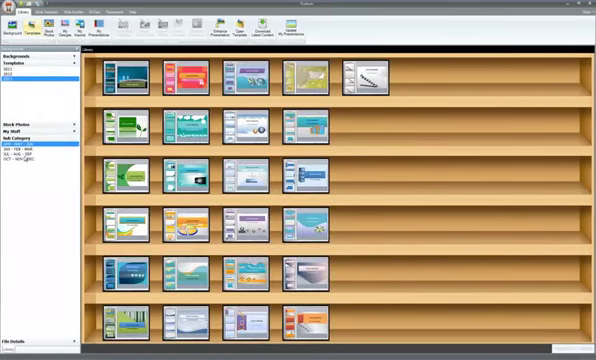
pyautogui.click(30, 158)
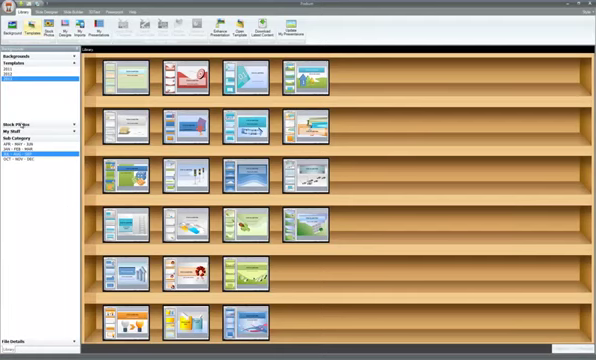
pyautogui.click(5, 34)
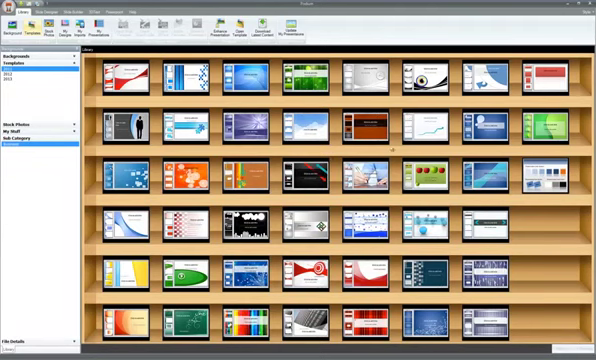
# Download the blue-sky cloud template and apply it to the SEO On a Budget deck.
pyautogui.click(143, 62)
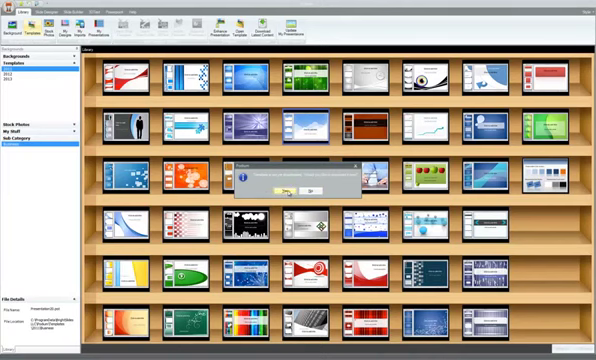
pyautogui.click(287, 192)
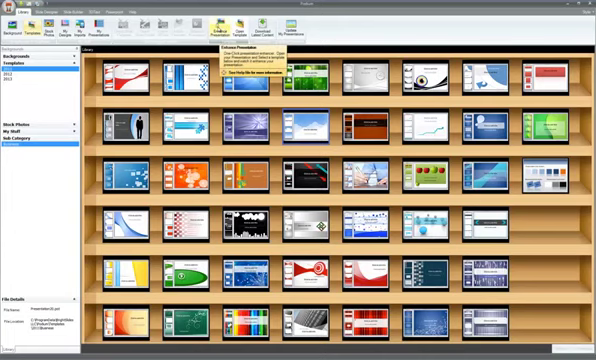
pyautogui.click(219, 27)
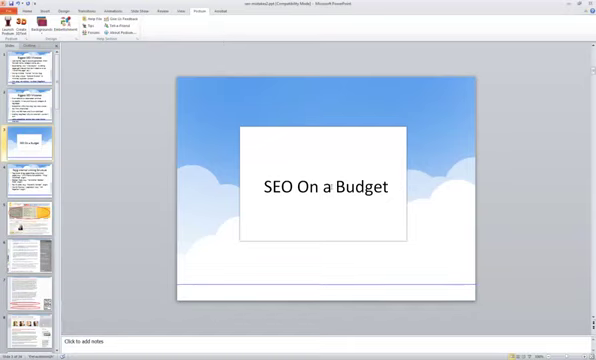
# Review slides 1, 3 and 4 of the restyled deck, then relaunch Podium.
pyautogui.tripleClick(326, 186)
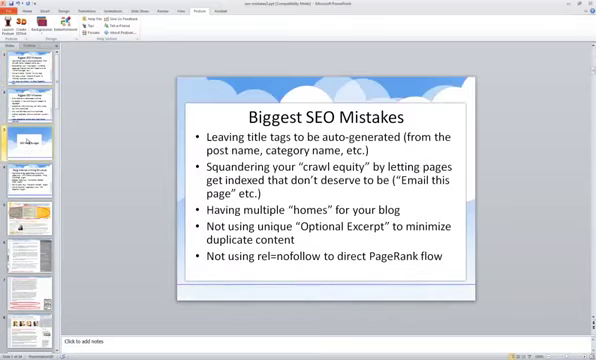
pyautogui.click(30, 143)
pyautogui.click(30, 180)
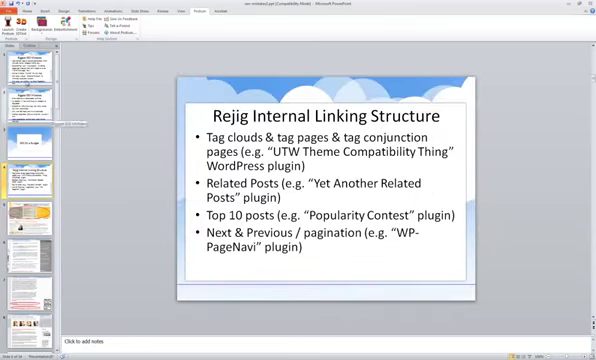
pyautogui.click(22, 66)
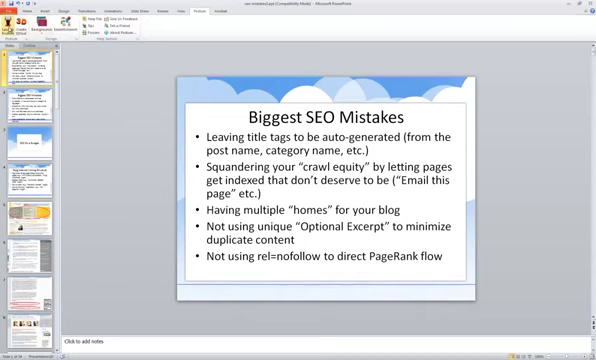
pyautogui.click(8, 22)
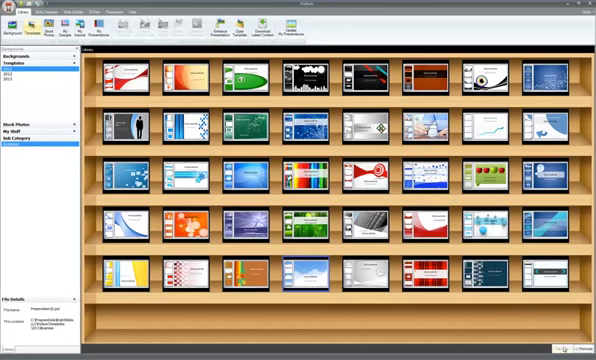
# Switch from templates to backgrounds and open the bokeh category.
pyautogui.click(562, 348)
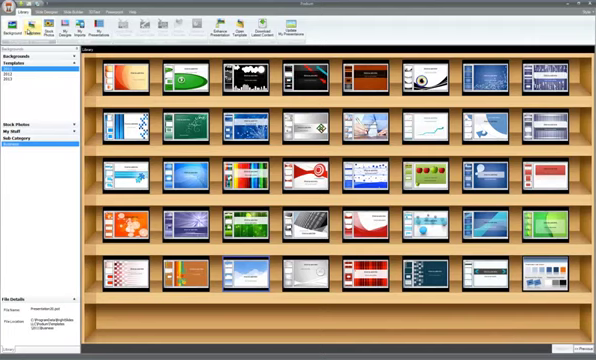
pyautogui.click(13, 27)
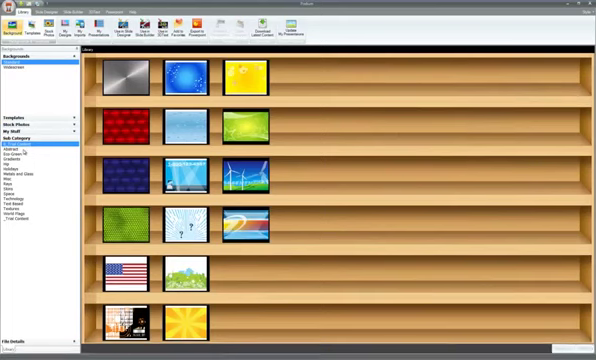
pyautogui.click(20, 160)
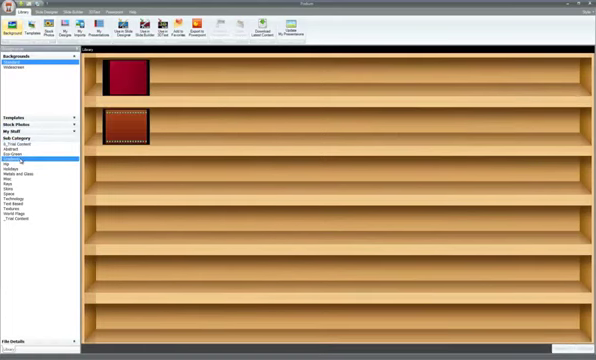
pyautogui.click(16, 146)
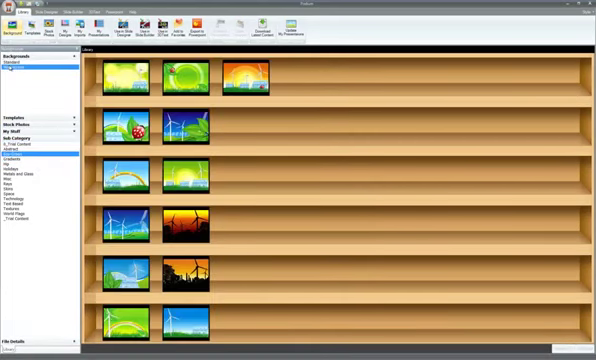
pyautogui.click(14, 152)
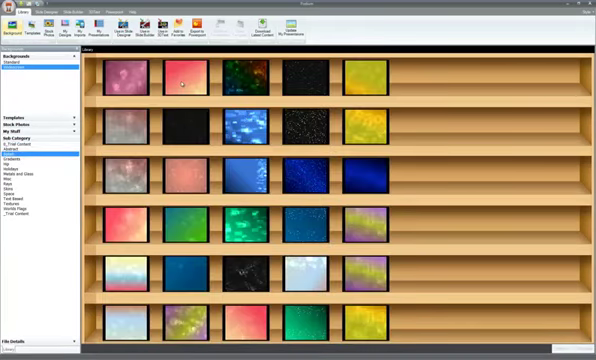
# Pick the coral-pink thumbnail in the top row and confirm its download.
pyautogui.click(184, 80)
pyautogui.click(188, 77)
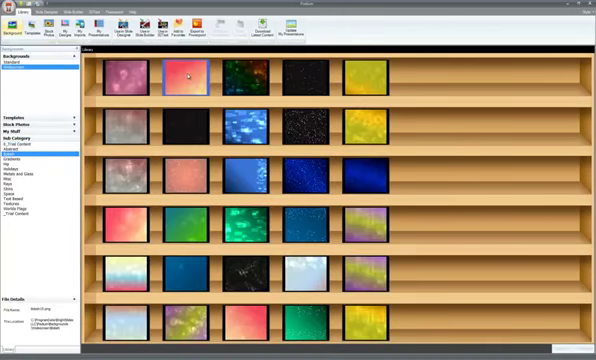
pyautogui.press('Delete')
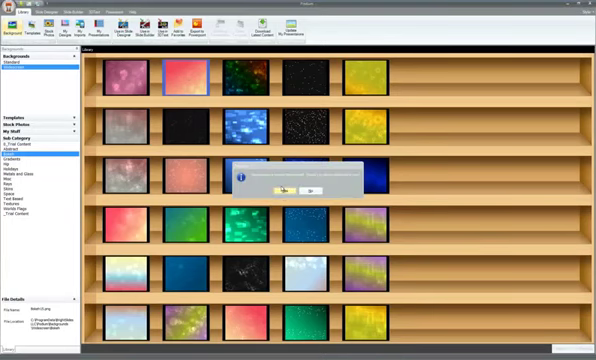
pyautogui.click(285, 191)
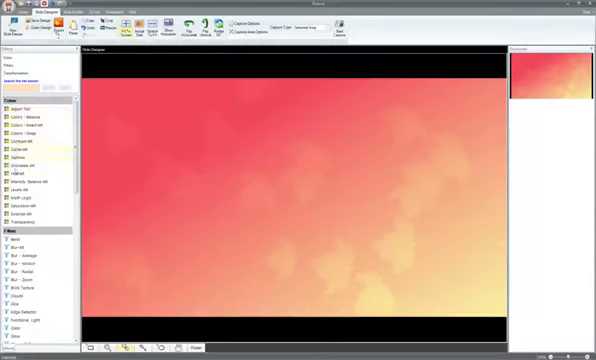
# Apply a leftward Hue shift that turns the pink background blue-violet.
pyautogui.click(17, 174)
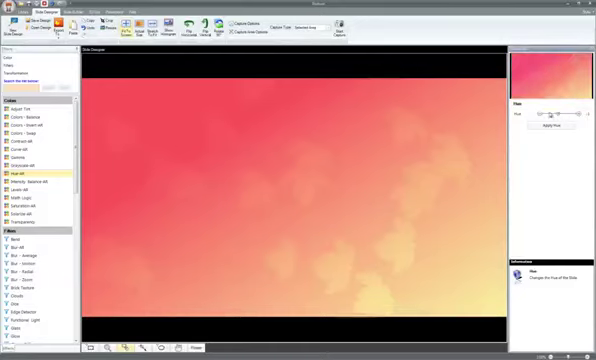
pyautogui.moveTo(565, 116)
pyautogui.mouseDown()
pyautogui.moveTo(548, 115)
pyautogui.moveTo(571, 114)
pyautogui.mouseUp()
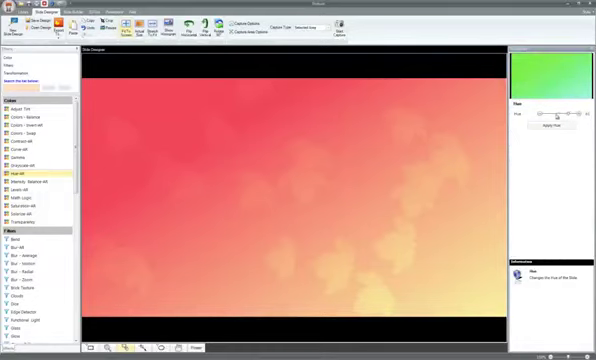
pyautogui.moveTo(570, 115); pyautogui.dragTo(548, 116)
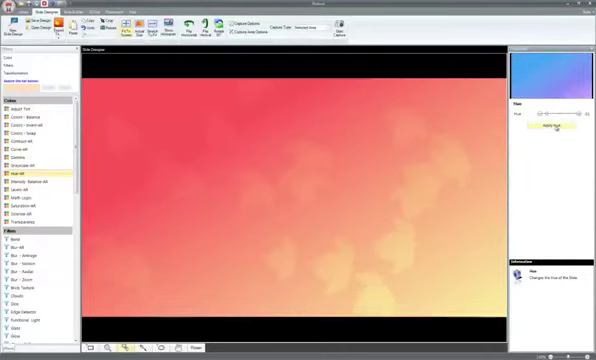
pyautogui.moveTo(549, 116); pyautogui.dragTo(541, 116)
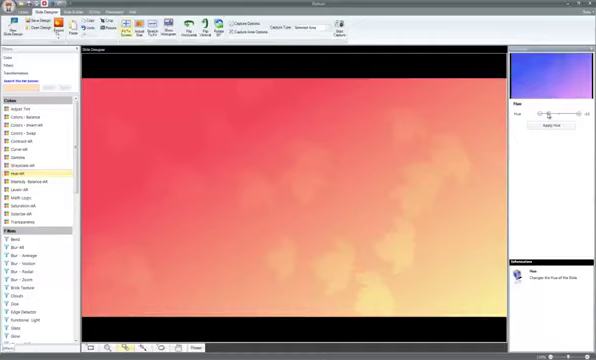
pyautogui.click(556, 126)
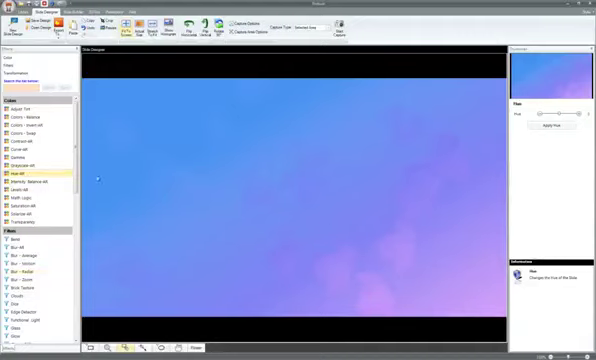
pyautogui.scroll(-3, 40, 170)
pyautogui.scroll(-3, 40, 170)
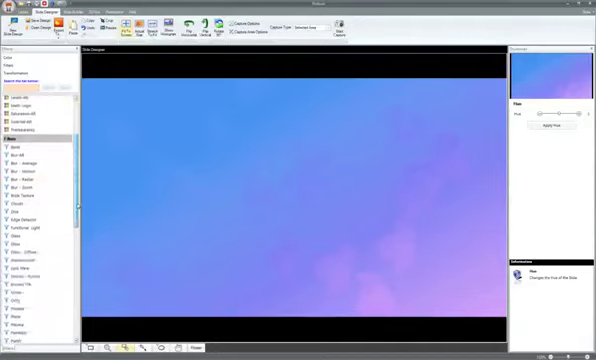
# Apply Blur - Motion with a slightly larger blur size and a changed direction.
pyautogui.click(24, 171)
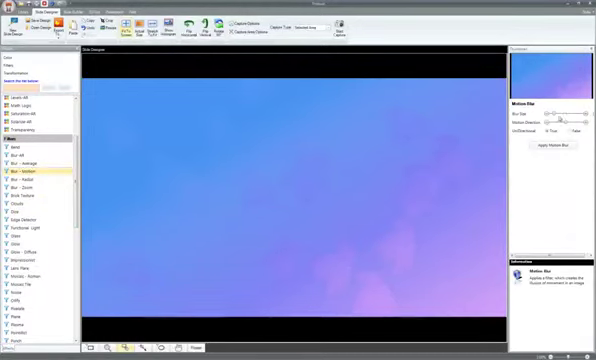
pyautogui.moveTo(553, 114); pyautogui.dragTo(560, 115)
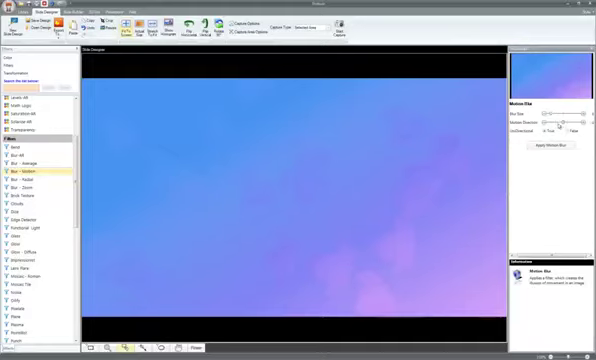
pyautogui.moveTo(548, 122)
pyautogui.mouseDown()
pyautogui.moveTo(566, 124)
pyautogui.moveTo(554, 124)
pyautogui.mouseUp()
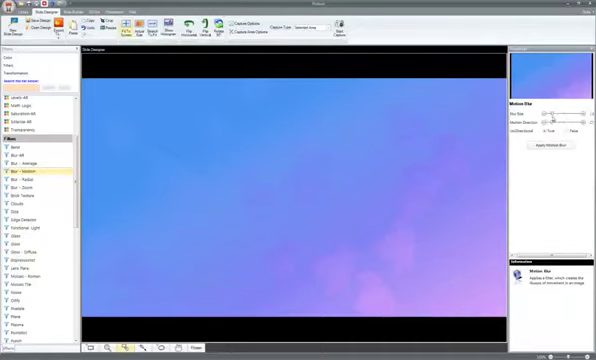
pyautogui.click(548, 146)
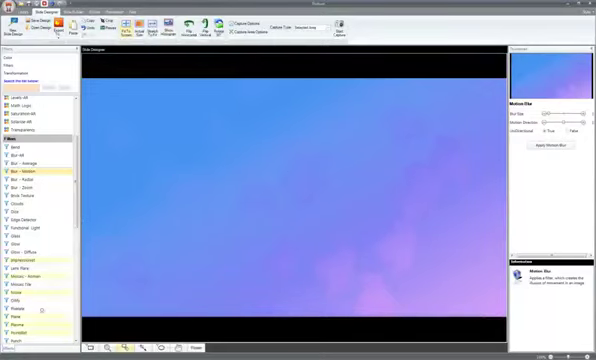
pyautogui.scroll(-5, 42, 250)
pyautogui.scroll(-5, 60, 260)
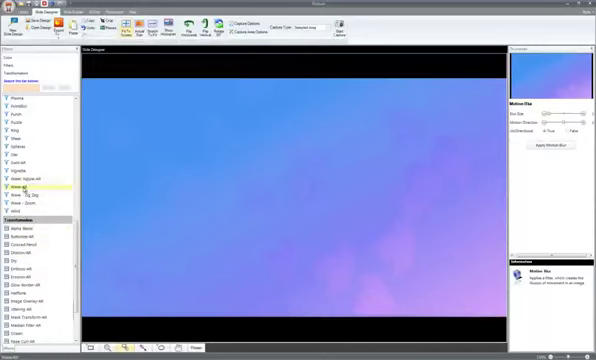
# Apply a Wave filter with reduced horizontal amplitude and a palette back colour.
pyautogui.click(22, 190)
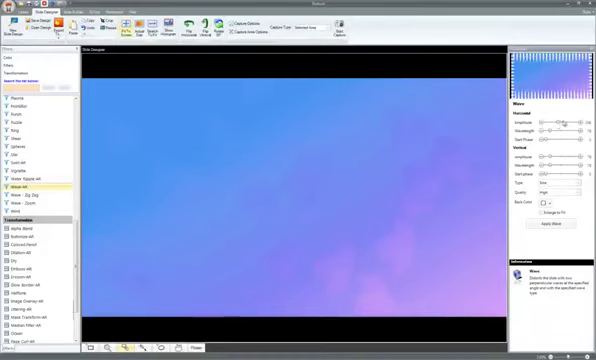
pyautogui.moveTo(560, 124); pyautogui.dragTo(547, 124)
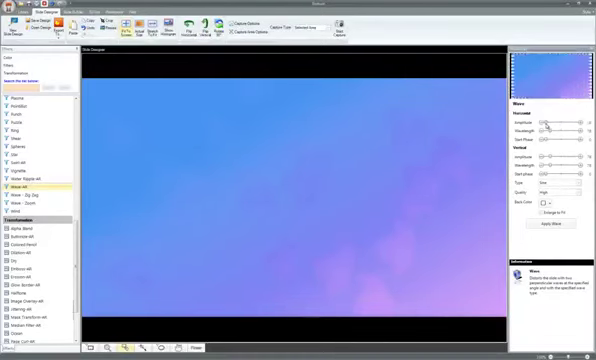
pyautogui.click(547, 203)
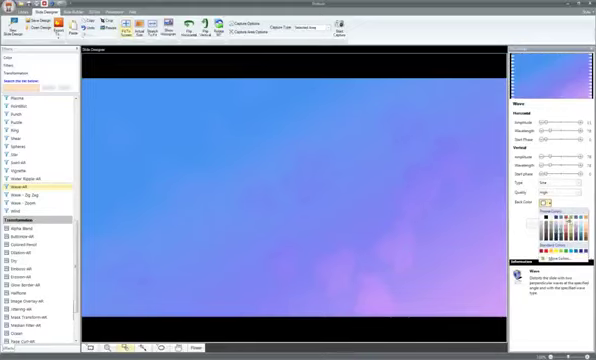
pyautogui.click(549, 230)
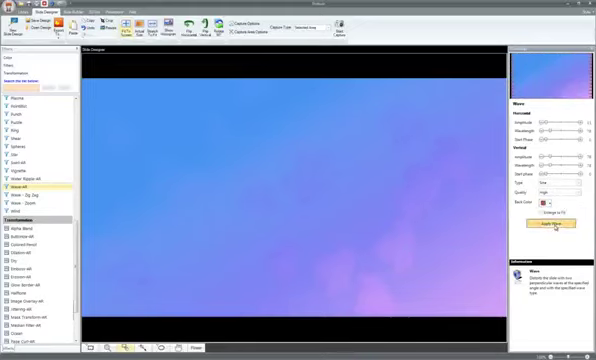
pyautogui.click(552, 226)
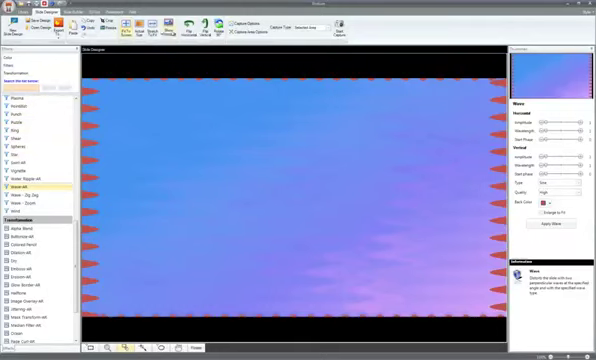
pyautogui.click(58, 28)
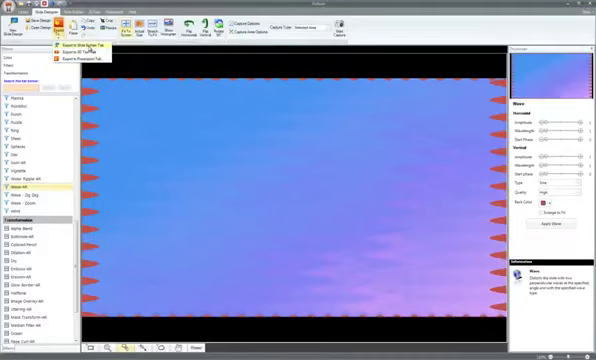
# Import the wave background into Slide Builder and add the 3D figure with exclamation and question marks.
pyautogui.click(88, 44)
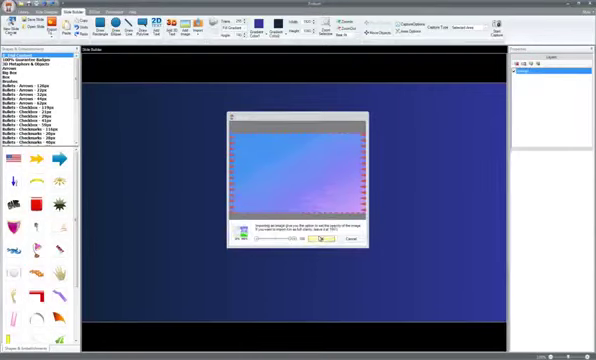
pyautogui.click(326, 240)
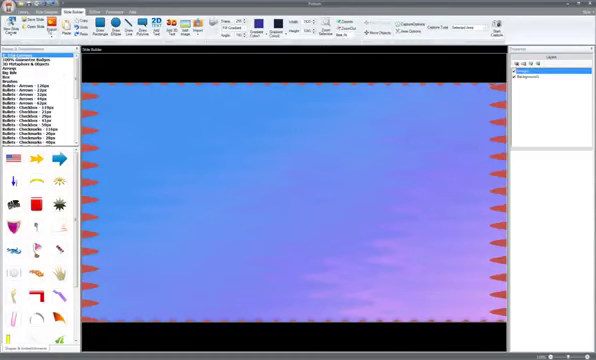
pyautogui.click(17, 95)
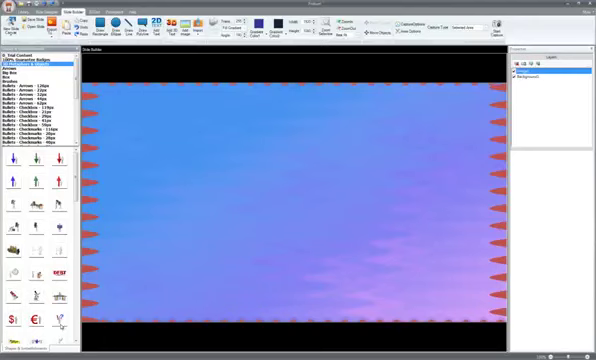
pyautogui.doubleClick(59, 318)
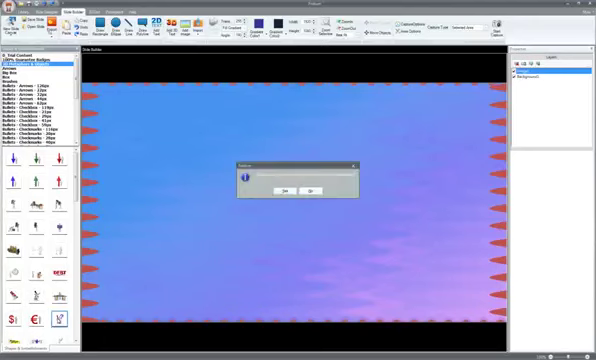
pyautogui.click(285, 191)
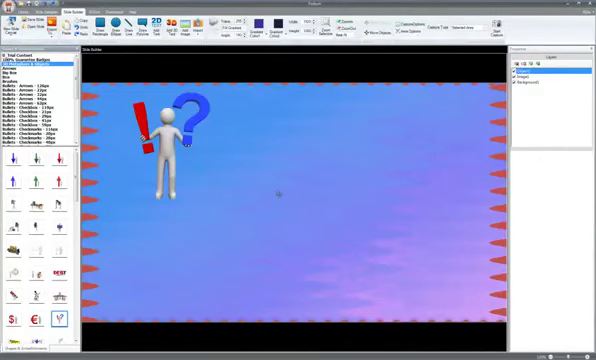
# Move the 3D figure to the slide's lower left and review the export options.
pyautogui.moveTo(168, 150); pyautogui.dragTo(140, 275)
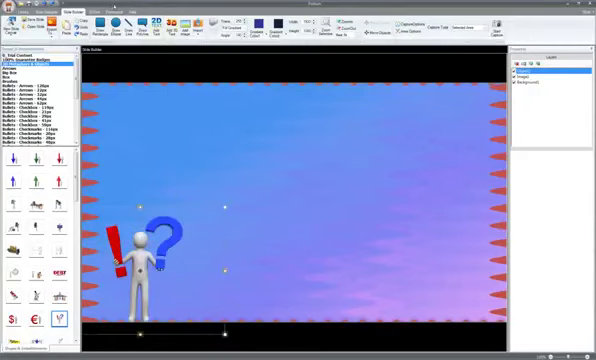
pyautogui.click(52, 24)
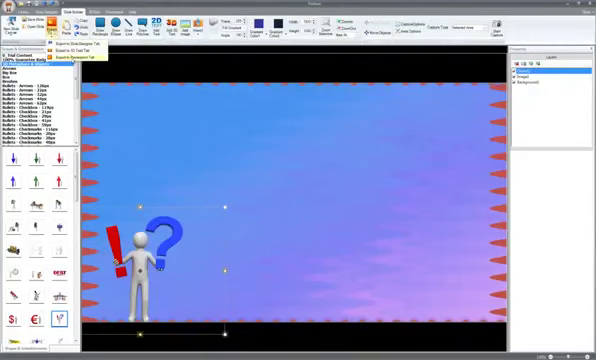
pyautogui.click(78, 57)
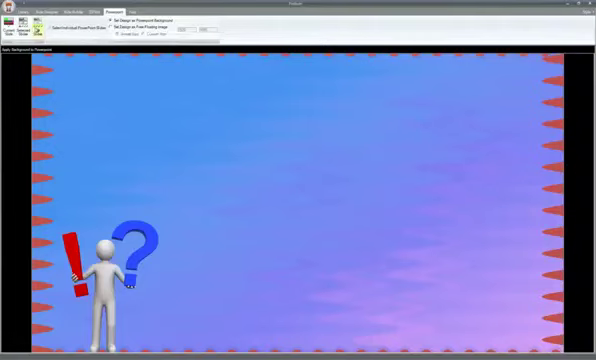
pyautogui.click(36, 28)
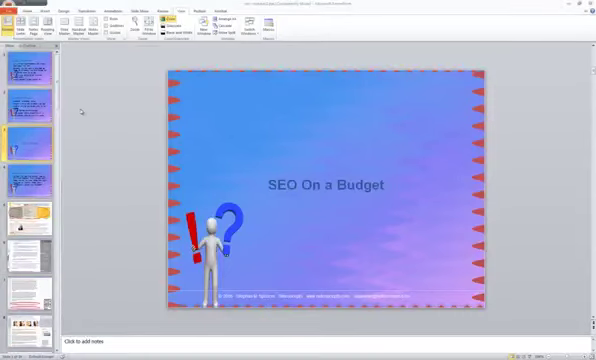
pyautogui.hotkey('alt', 'Tab')
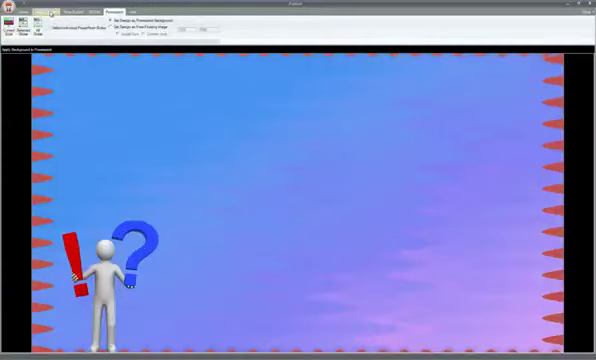
# Load the figure-on-bokeh design and its layers into the Slide Builder with New Slide Capture.
pyautogui.click(50, 14)
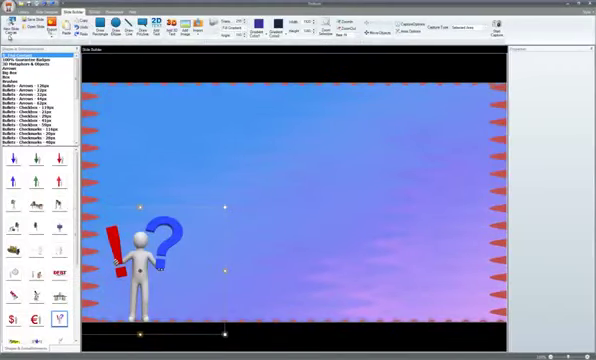
pyautogui.click(24, 36)
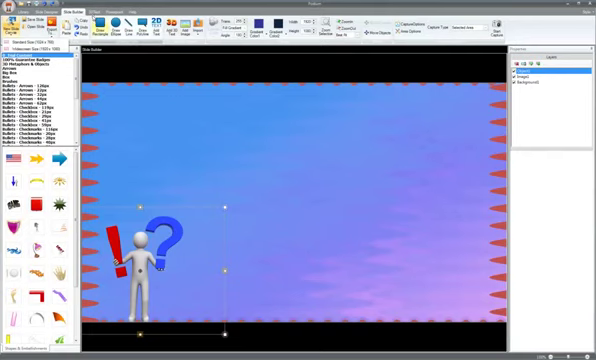
# Start a new 3D text title, tilt the sample and select its text to replace with Welcome.
pyautogui.click(95, 14)
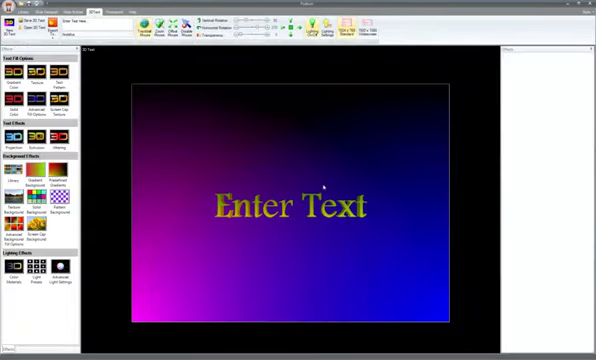
pyautogui.moveTo(273, 227)
pyautogui.mouseDown()
pyautogui.moveTo(382, 172)
pyautogui.moveTo(218, 203)
pyautogui.moveTo(283, 248)
pyautogui.moveTo(283, 266)
pyautogui.mouseUp()
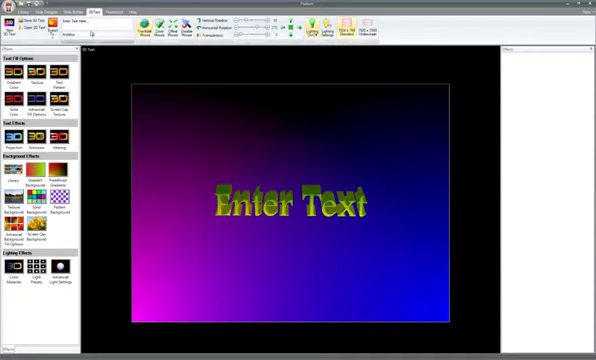
pyautogui.click(80, 21)
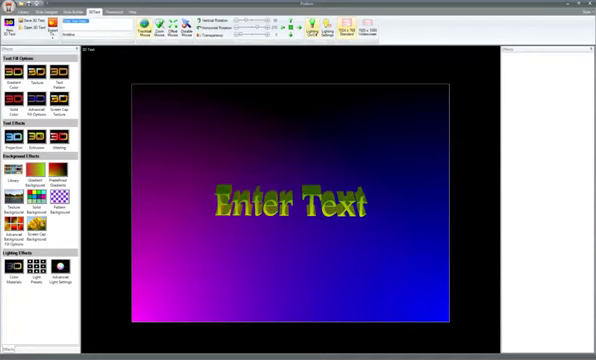
pyautogui.write('W')
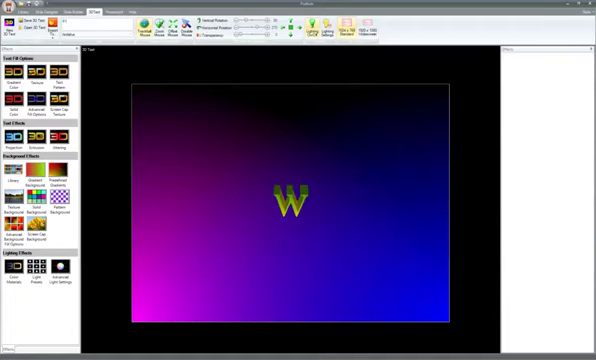
pyautogui.write('elcome')
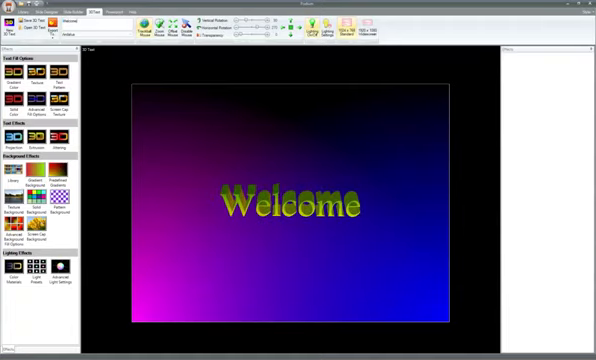
# Set Welcome in Arial Black, level its rotation and apply a green-yellow light preset.
pyautogui.click(52, 33)
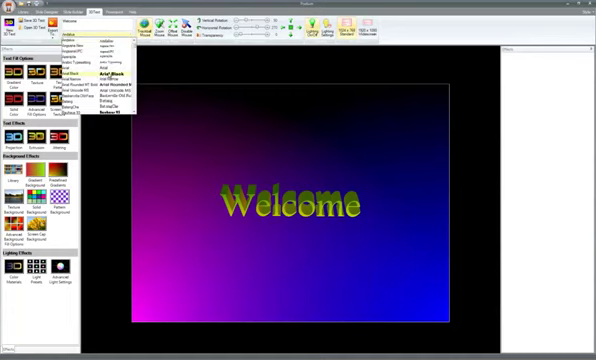
pyautogui.click(110, 74)
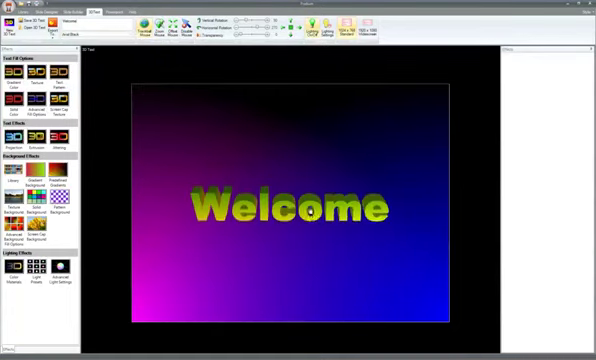
pyautogui.moveTo(308, 231); pyautogui.dragTo(271, 237)
pyautogui.doubleClick(271, 237)
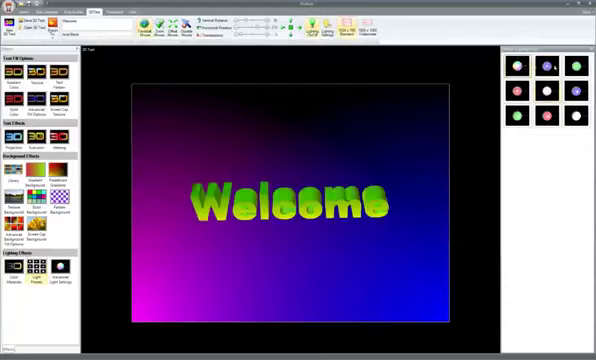
pyautogui.click(250, 35)
pyautogui.click(268, 42)
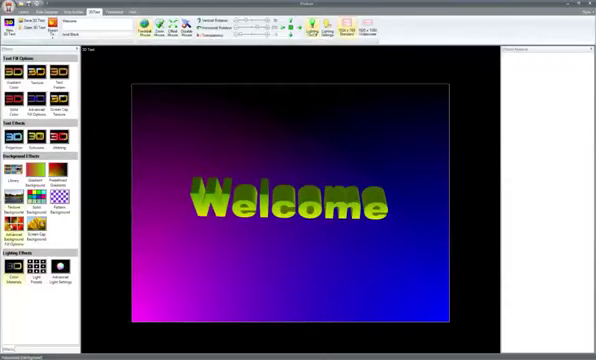
# Build a red background gradient with a white point at the top right and apply it.
pyautogui.doubleClick(160, 195)
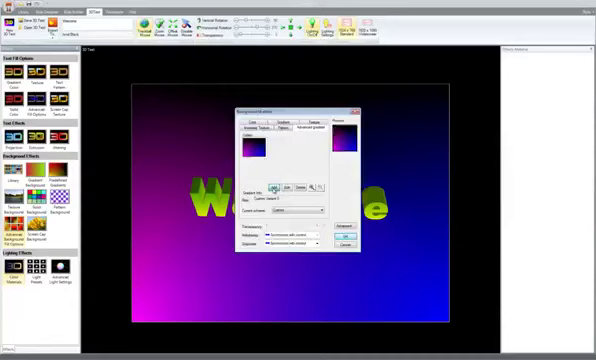
pyautogui.click(273, 187)
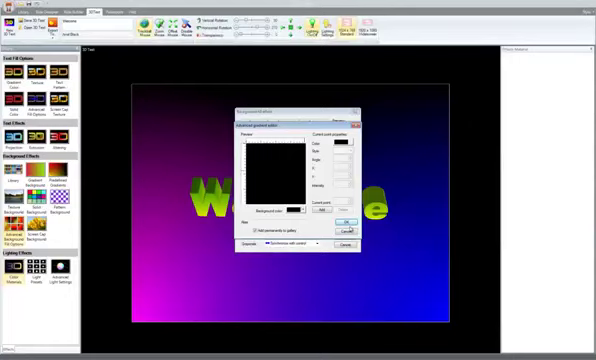
pyautogui.click(342, 144)
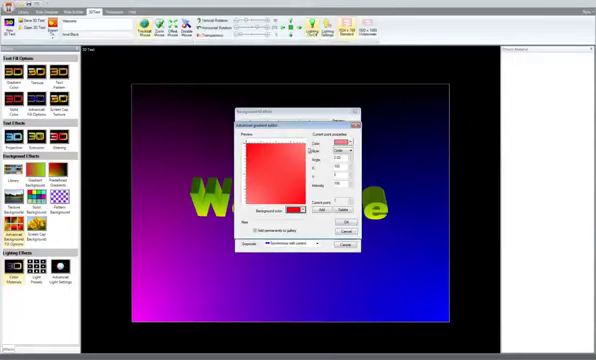
pyautogui.click(357, 143)
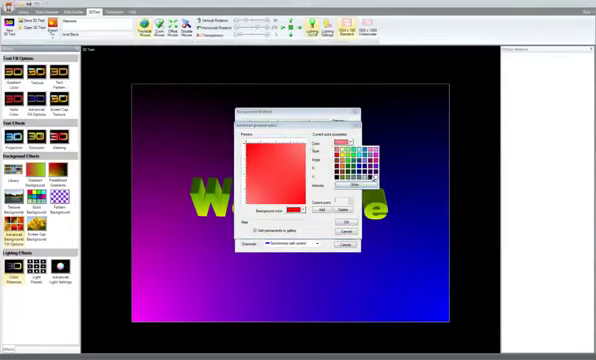
pyautogui.click(375, 178)
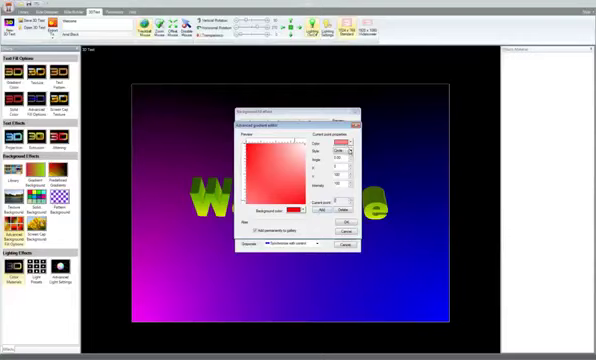
pyautogui.click(349, 143)
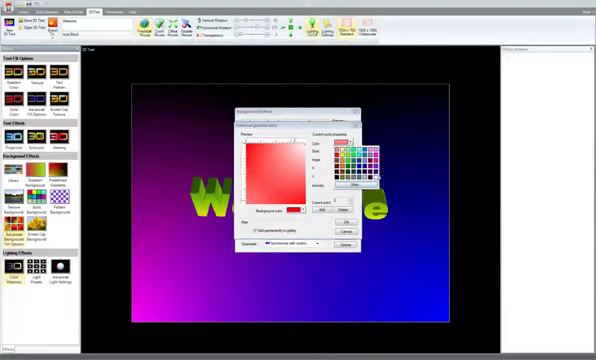
pyautogui.click(370, 172)
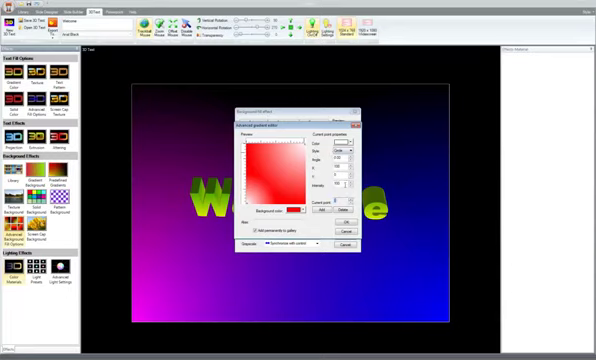
pyautogui.click(298, 146)
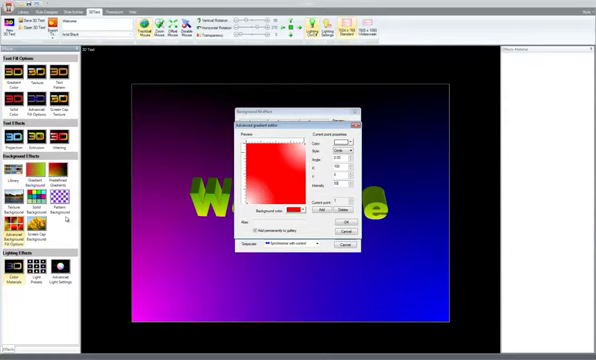
pyautogui.click(345, 222)
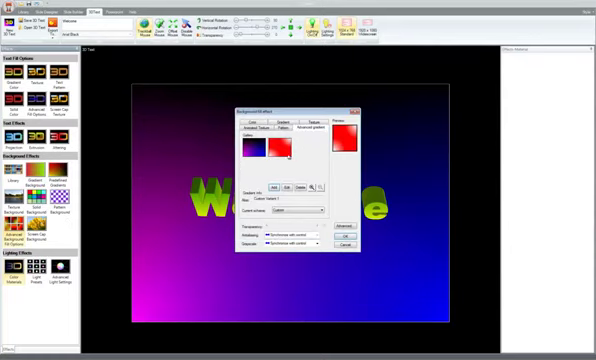
pyautogui.click(345, 244)
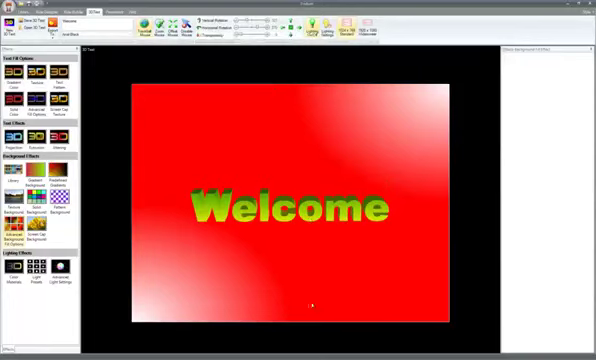
# Open the 3D Text Export dropdown for the Welcome title.
pyautogui.click(52, 30)
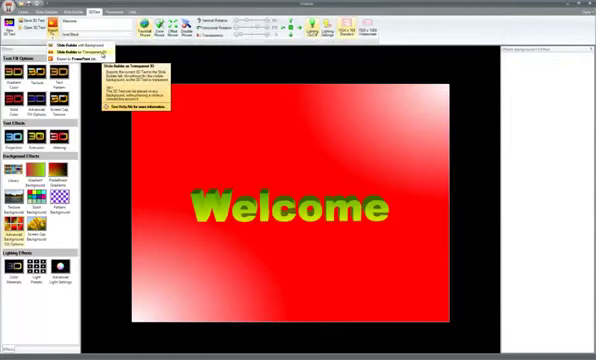
# Send Welcome to Slide Builder as transparent 3D and place it near the top right.
pyautogui.click(102, 53)
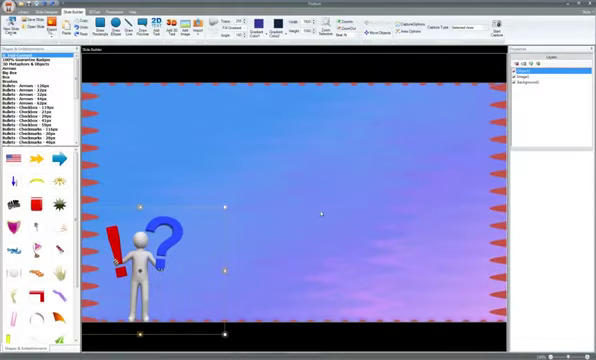
pyautogui.moveTo(160, 133); pyautogui.dragTo(285, 134)
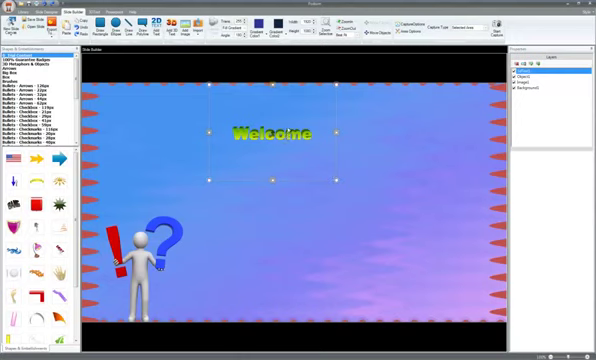
pyautogui.moveTo(272, 134); pyautogui.dragTo(435, 105)
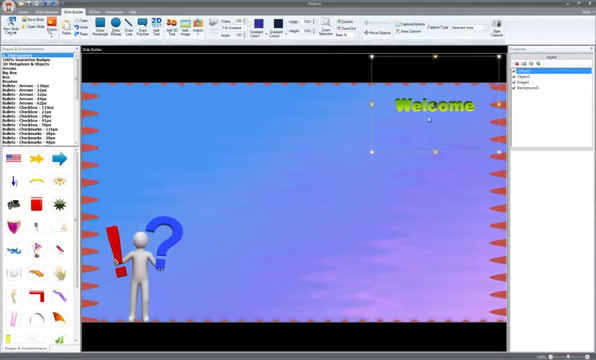
pyautogui.moveTo(423, 112); pyautogui.dragTo(410, 120)
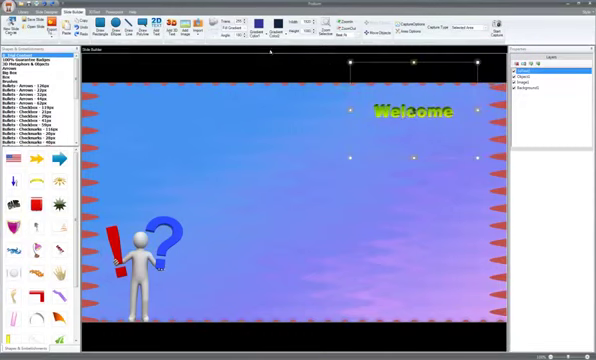
pyautogui.click(94, 11)
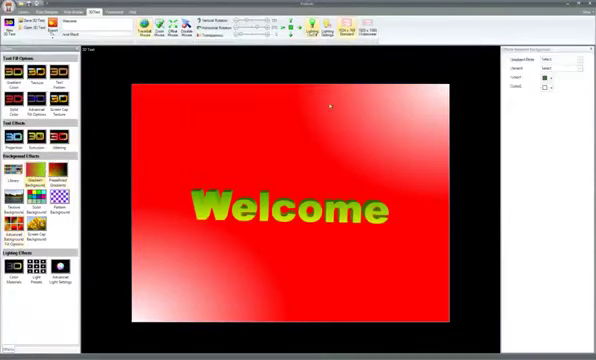
pyautogui.click(560, 60)
pyautogui.click(560, 73)
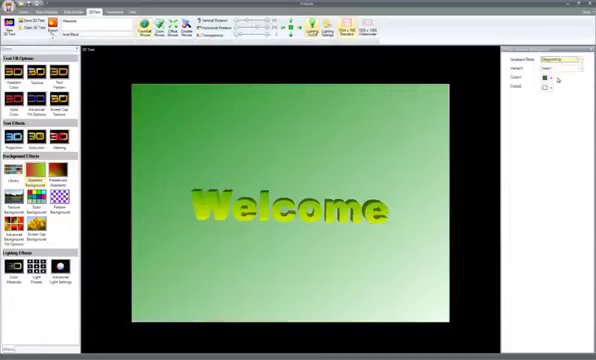
pyautogui.click(560, 68)
pyautogui.click(556, 84)
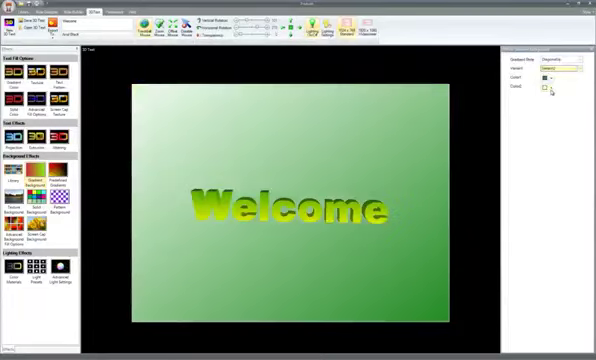
pyautogui.click(552, 92)
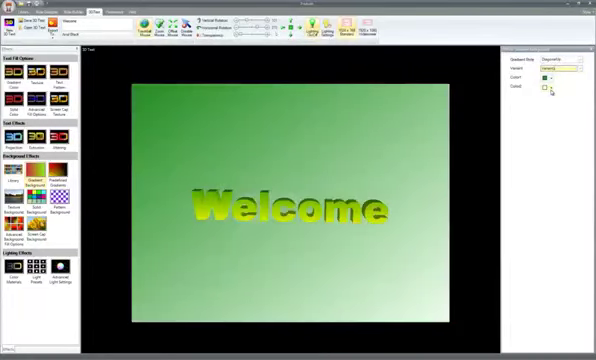
pyautogui.click(36, 172)
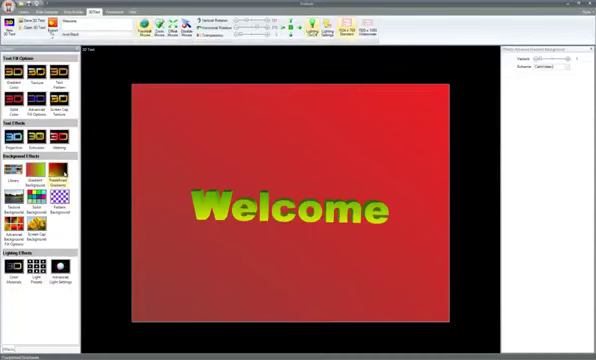
pyautogui.click(566, 68)
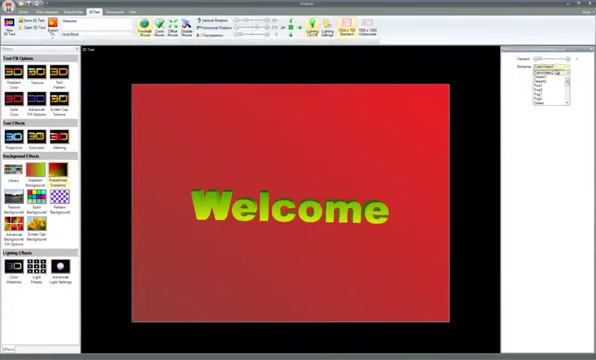
pyautogui.click(552, 84)
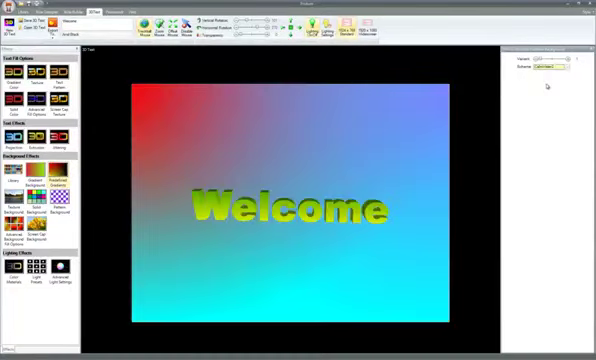
pyautogui.press('Down')
pyautogui.press('Down')
pyautogui.press('Down')
pyautogui.press('Down')
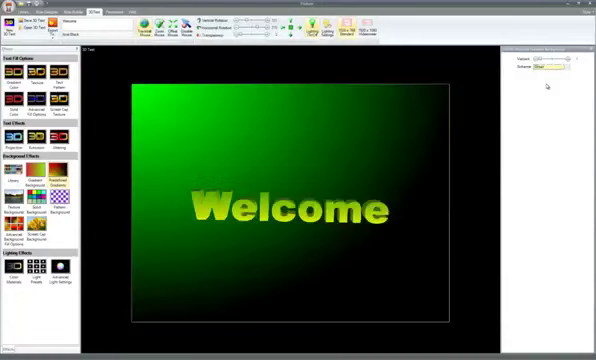
pyautogui.press('Down')
pyautogui.press('Down')
pyautogui.press('Down')
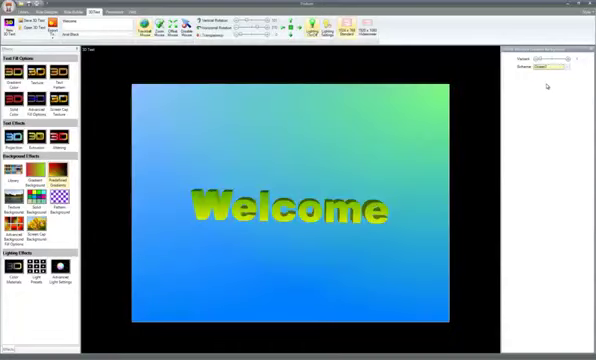
pyautogui.press('Down')
pyautogui.press('Down')
pyautogui.press('Down')
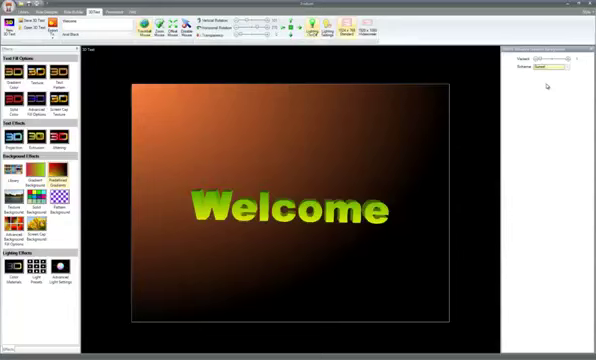
pyautogui.press('Down')
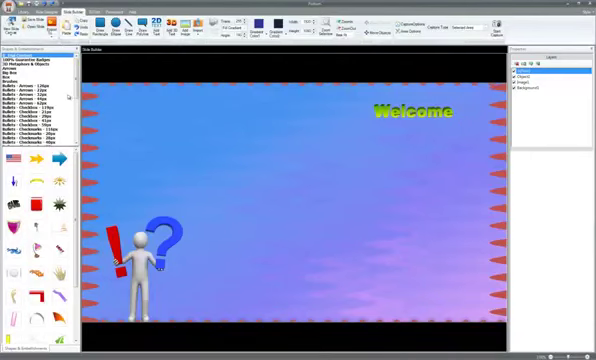
# Add the first 100% Satisfaction Guaranteed badge from the 100% Guarantee Badges shapes.
pyautogui.click(22, 74)
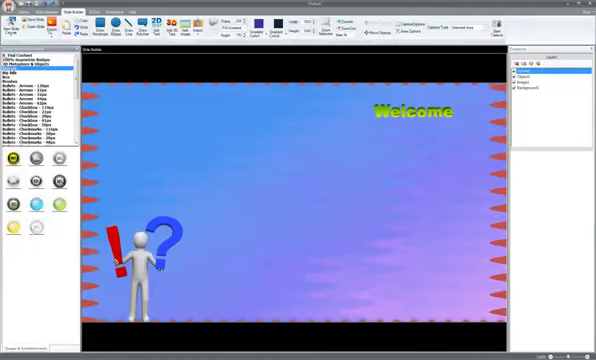
pyautogui.click(22, 87)
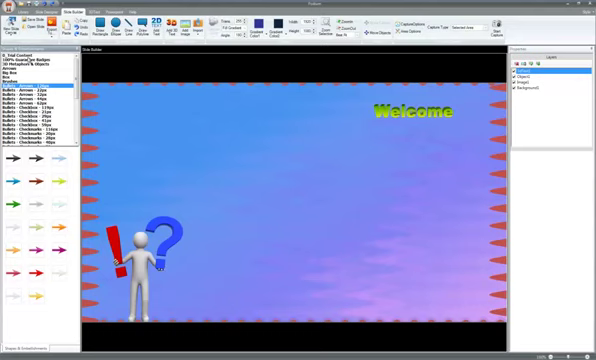
pyautogui.click(12, 55)
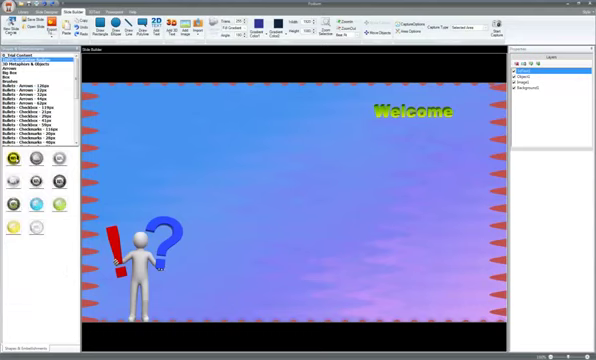
pyautogui.doubleClick(13, 158)
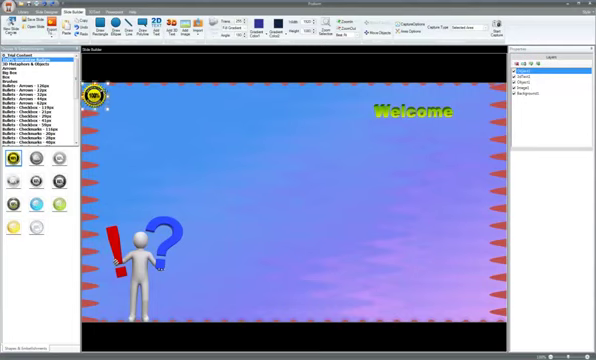
# Enlarge the badge, place it top left and tilt it counterclockwise.
pyautogui.moveTo(93, 95)
pyautogui.mouseDown()
pyautogui.moveTo(173, 113)
pyautogui.moveTo(235, 175)
pyautogui.mouseUp()
pyautogui.moveTo(197, 130); pyautogui.dragTo(145, 125)
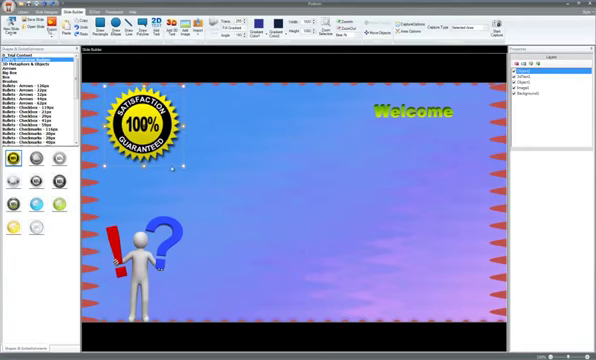
pyautogui.moveTo(185, 168); pyautogui.dragTo(200, 140)
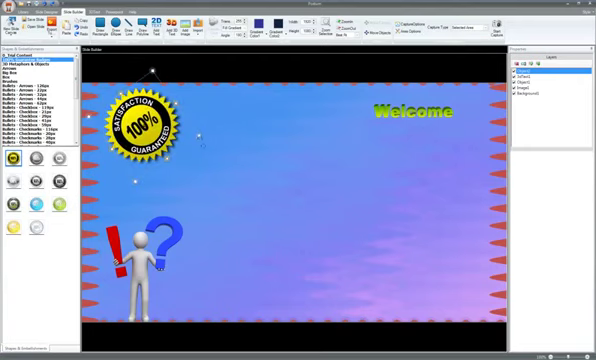
pyautogui.click(214, 161)
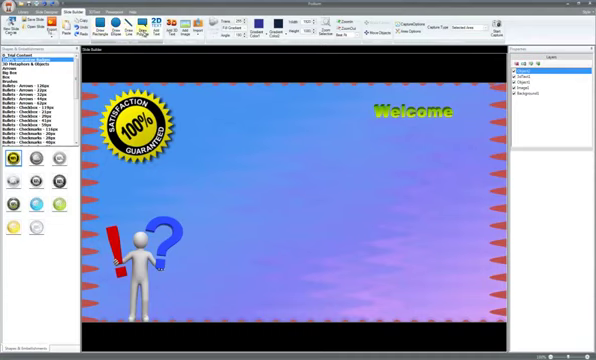
# Draw a tall red bar down the left edge and shift the satisfaction badge slightly right.
pyautogui.moveTo(142, 127)
pyautogui.mouseDown()
pyautogui.moveTo(186, 150)
pyautogui.moveTo(232, 135)
pyautogui.moveTo(110, 91)
pyautogui.mouseUp()
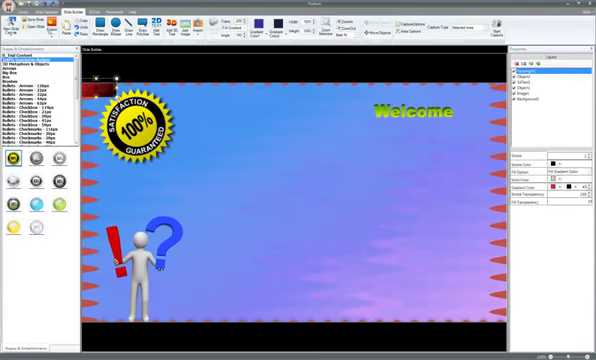
pyautogui.moveTo(117, 97)
pyautogui.mouseDown()
pyautogui.moveTo(104, 340)
pyautogui.moveTo(104, 327)
pyautogui.mouseUp()
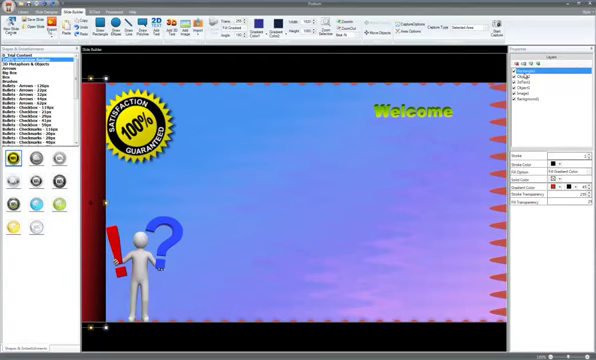
pyautogui.click(137, 125)
pyautogui.moveTo(137, 125); pyautogui.dragTo(152, 128)
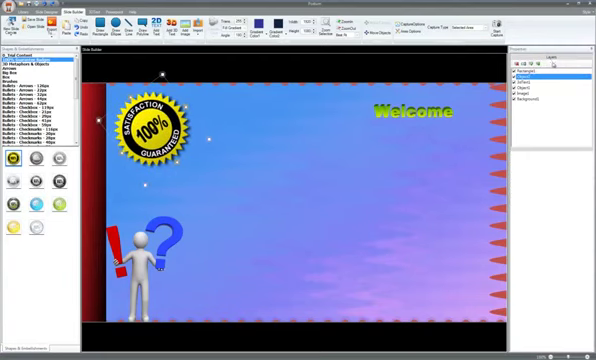
# Rename the satisfaction badge's layer with a descriptive name.
pyautogui.click(524, 80)
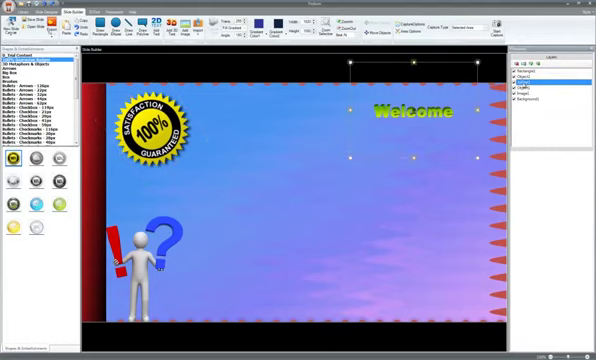
pyautogui.click(524, 95)
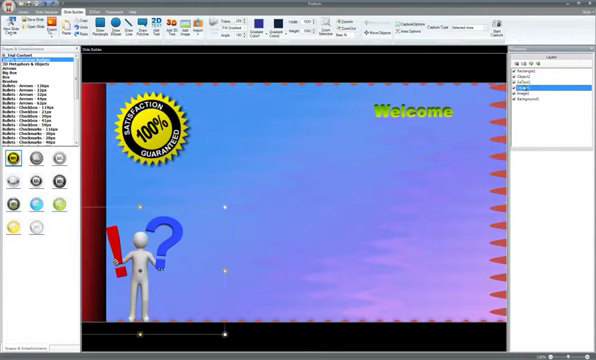
pyautogui.click(524, 90)
pyautogui.click(240, 241)
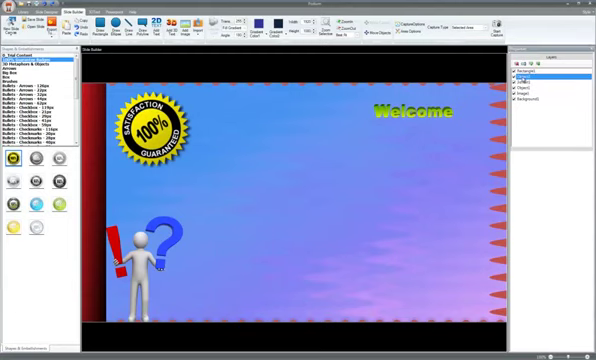
pyautogui.click(524, 76)
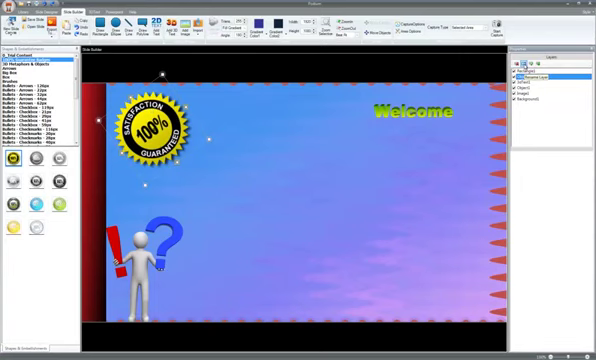
pyautogui.press('F2')
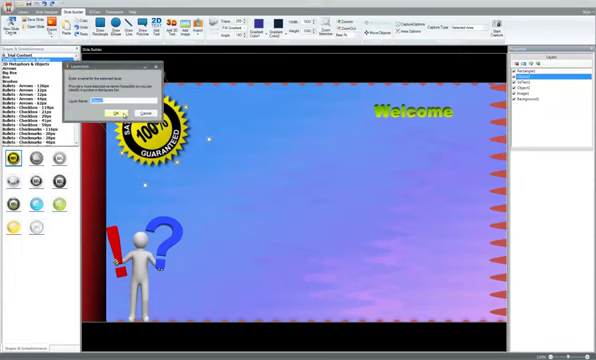
pyautogui.write('Text')
pyautogui.press('Return')
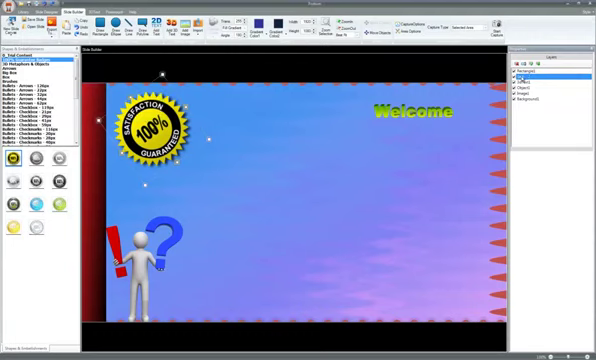
# Rename the standing figure's layer to '3D Object'.
pyautogui.click(527, 82)
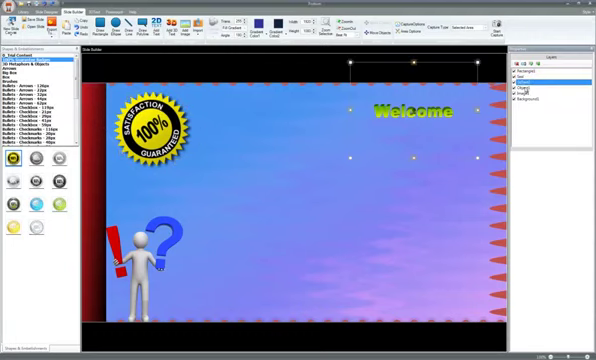
pyautogui.click(523, 88)
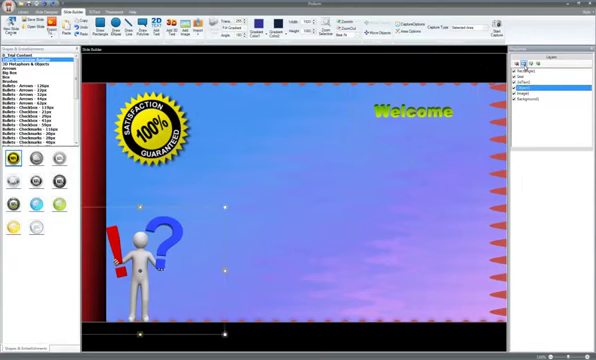
pyautogui.click(245, 30)
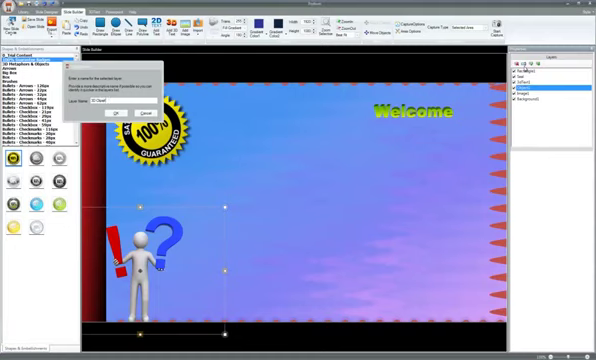
pyautogui.press('Return')
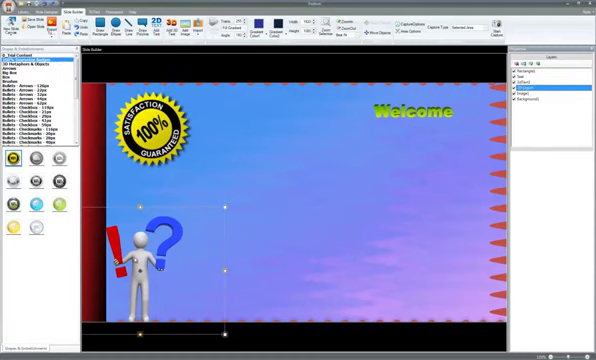
pyautogui.press('Escape')
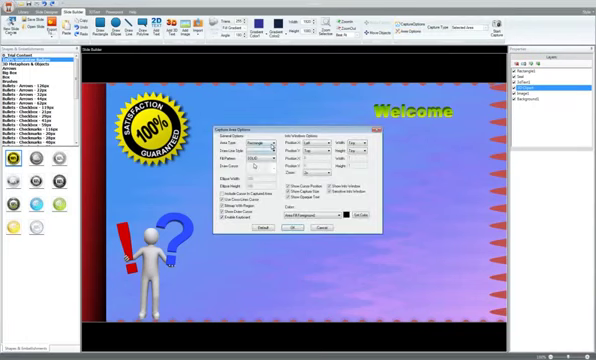
pyautogui.click(271, 145)
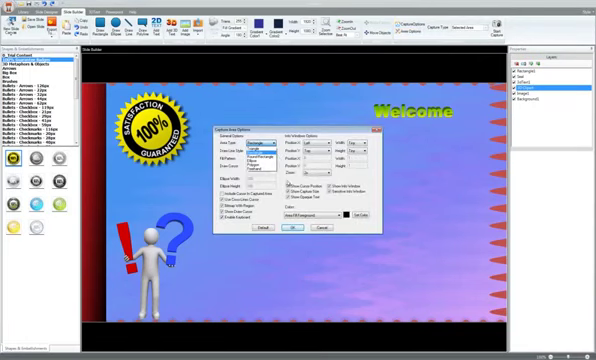
pyautogui.click(255, 160)
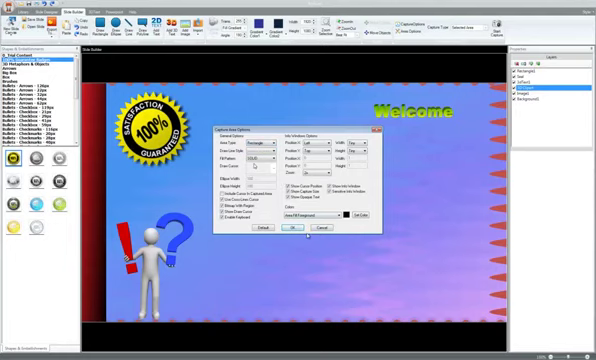
pyautogui.click(350, 228)
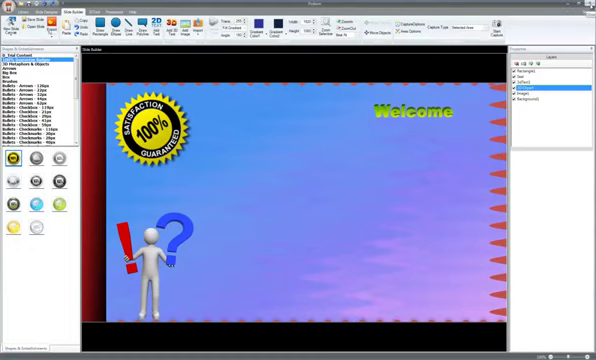
# Save the wave background as a JPEG in My Designs > Slide Designer.
pyautogui.click(94, 11)
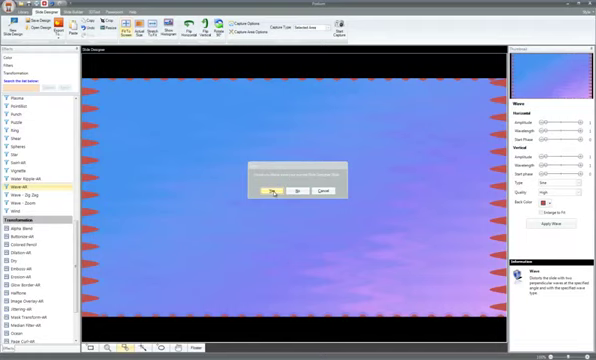
pyautogui.click(272, 192)
pyautogui.write('Wave Blue')
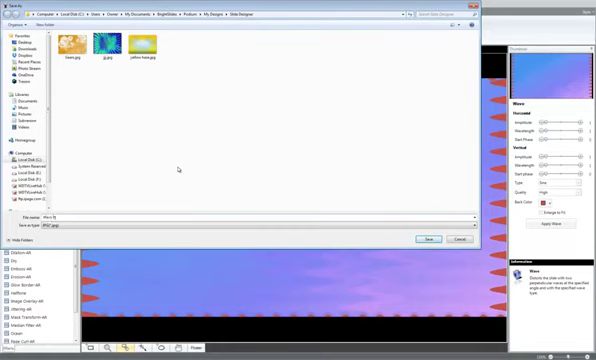
pyautogui.press('Return')
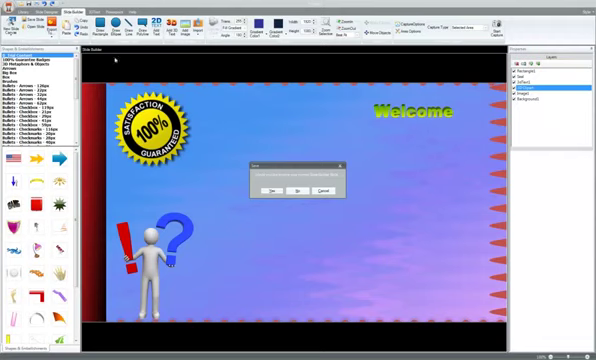
# Save the Slide Builder composition file, then the Welcome 3D text file.
pyautogui.click(272, 191)
pyautogui.write('Demo Slide')
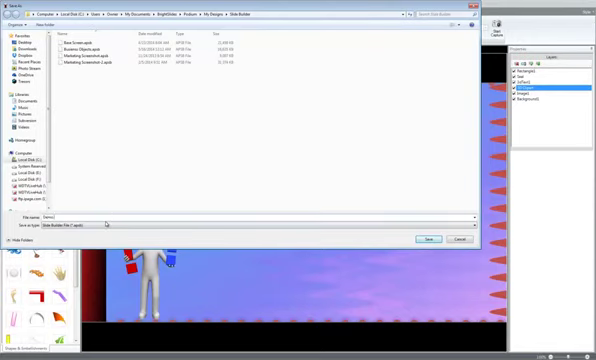
pyautogui.press('Return')
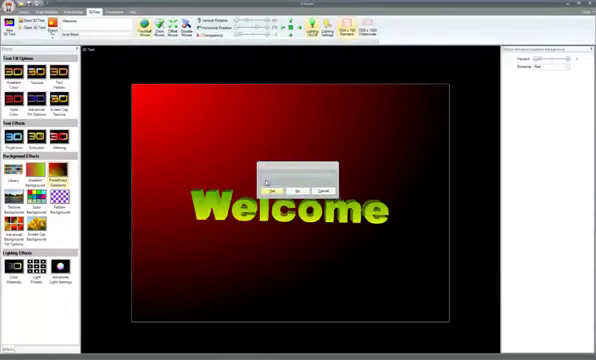
pyautogui.click(272, 190)
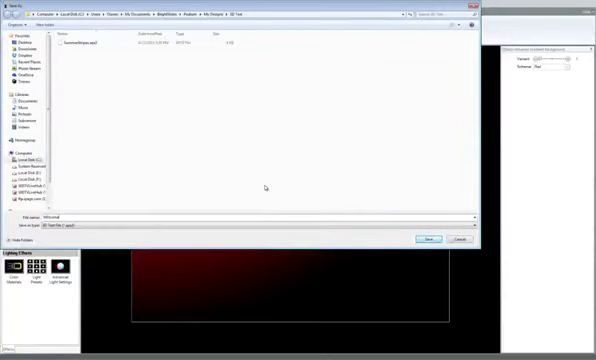
pyautogui.press('Return')
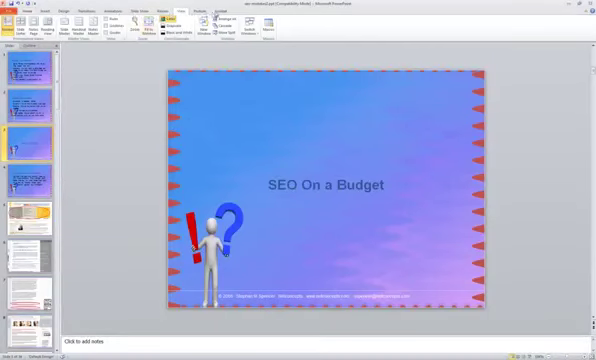
# Relaunch Podium from its PowerPoint ribbon tab.
pyautogui.click(200, 12)
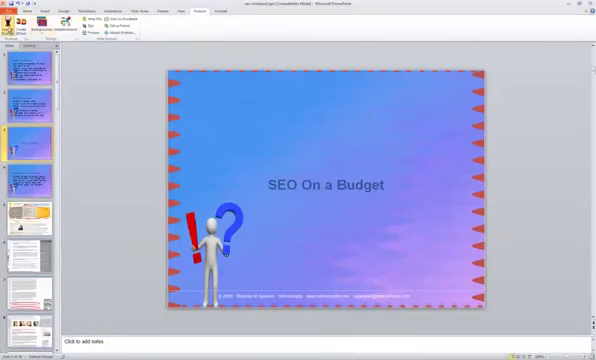
pyautogui.click(8, 22)
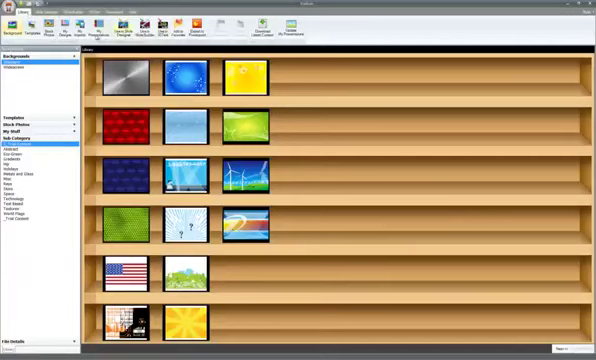
# Check the saved Slide Builder, Slide Designer and 3D Text items, including the blue wave background's details.
pyautogui.click(64, 30)
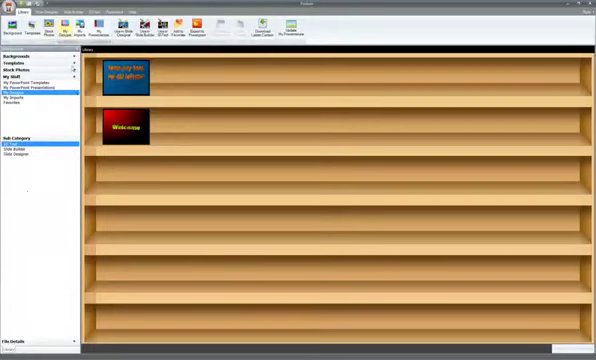
pyautogui.click(16, 148)
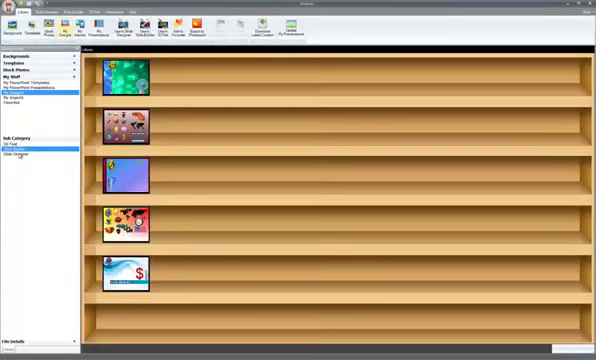
pyautogui.click(18, 154)
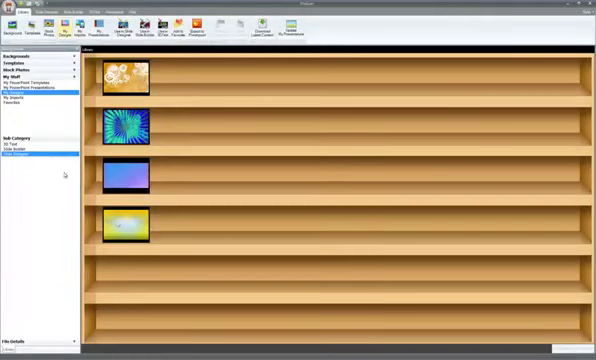
pyautogui.click(128, 180)
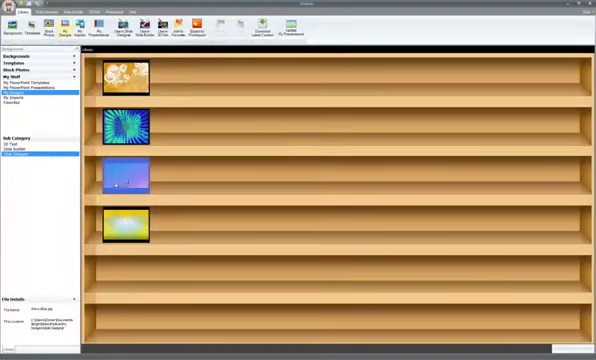
pyautogui.click(18, 148)
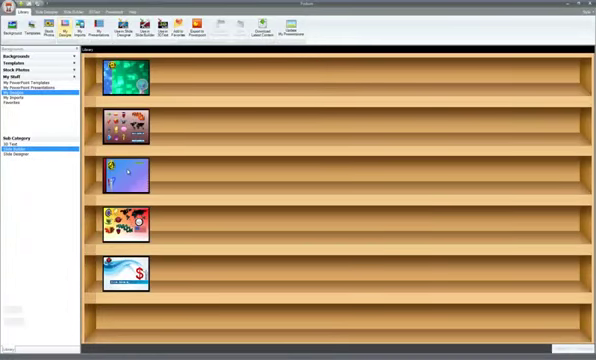
pyautogui.click(18, 151)
pyautogui.click(18, 144)
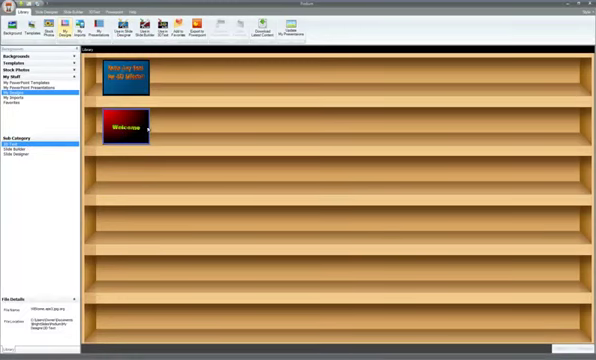
# Open the saved Welcome title in the 3D Text studio, then close Podium.
pyautogui.doubleClick(126, 127)
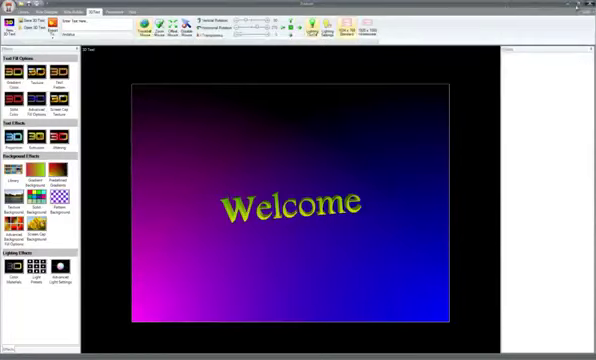
pyautogui.click(480, 8)
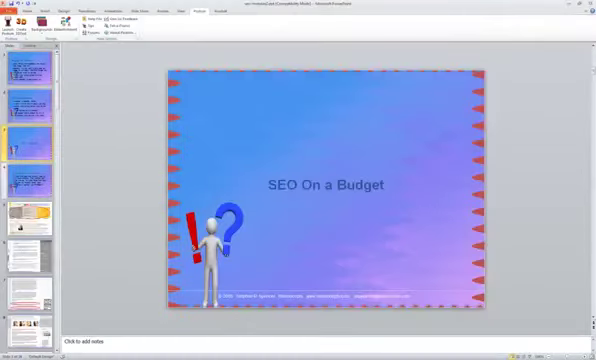